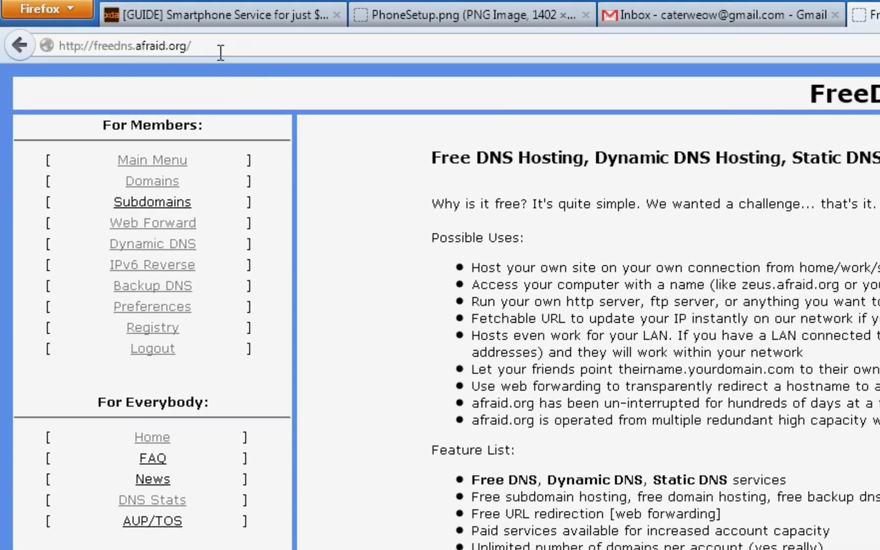
Go from the FreeDNS main menu to the 'Setup an account here' signup form.
left_click(99, 23)
key("ctrl+c")
left_click(216, 48)
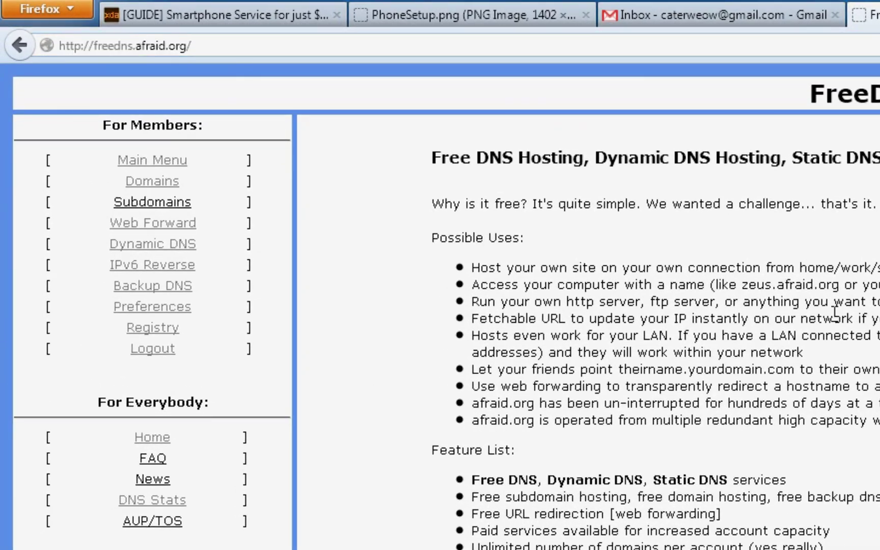
left_click(175, 161)
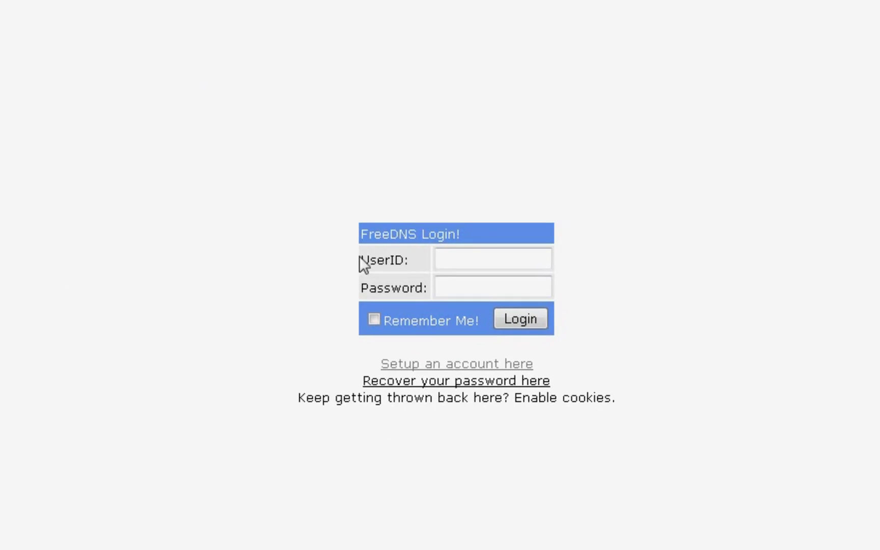
left_click(455, 365)
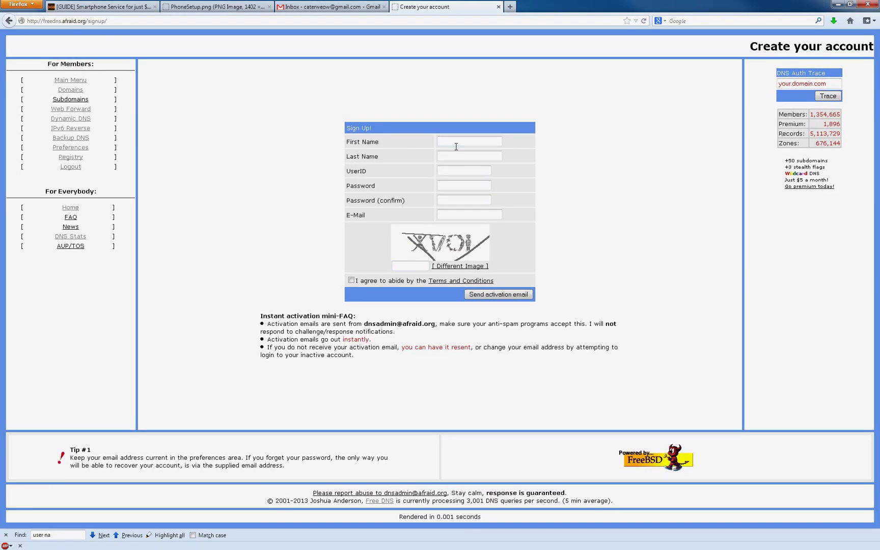
Fill in the first name, last name and chosen user ID.
left_click(471, 136)
type("Dann")
key("BackSpace")
key("BackSpace")
type("n")
key("Tab")
type("Something")
key("Tab")
type("caterweow")
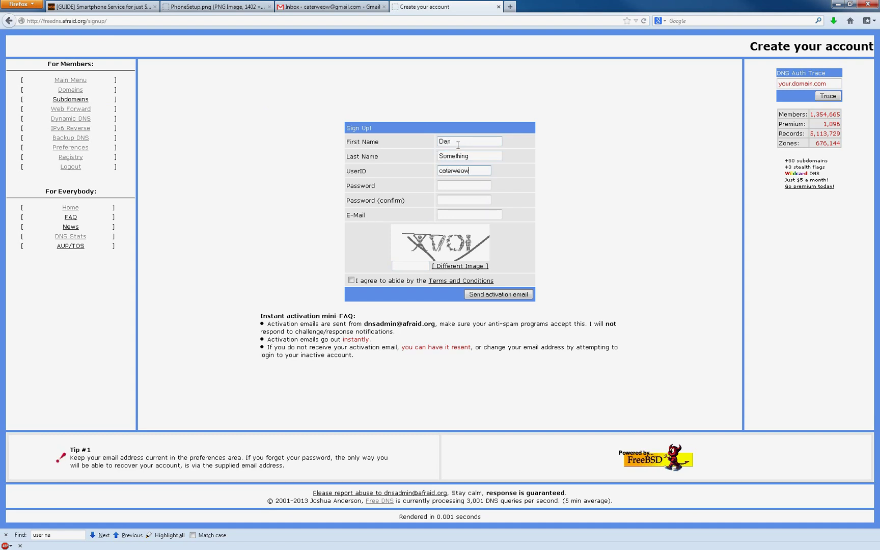
In KeePass, add a new entry titled 'FreeDN' with the FreeDNS user name.
key("alt+Tab")
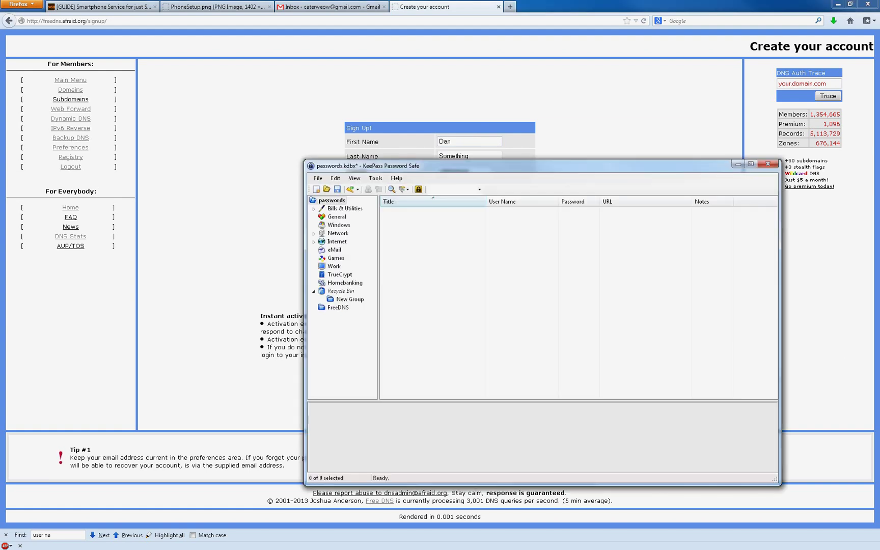
right_click(436, 240)
left_click(497, 303)
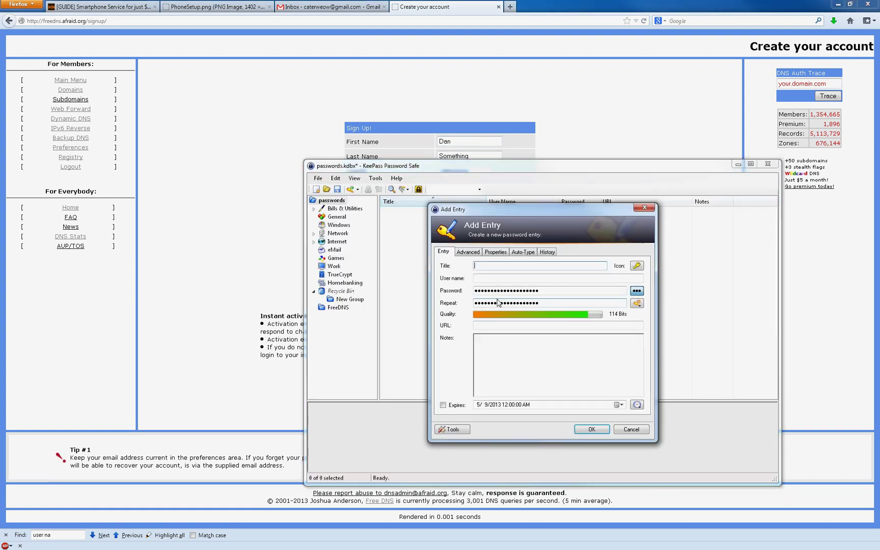
type("FreeDNS")
key("Tab")
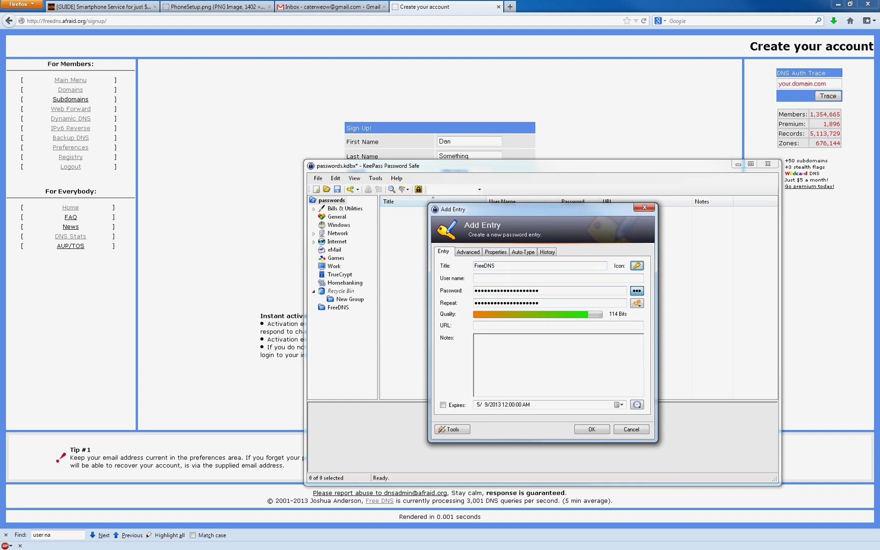
key("Tab")
type("caterweoe")
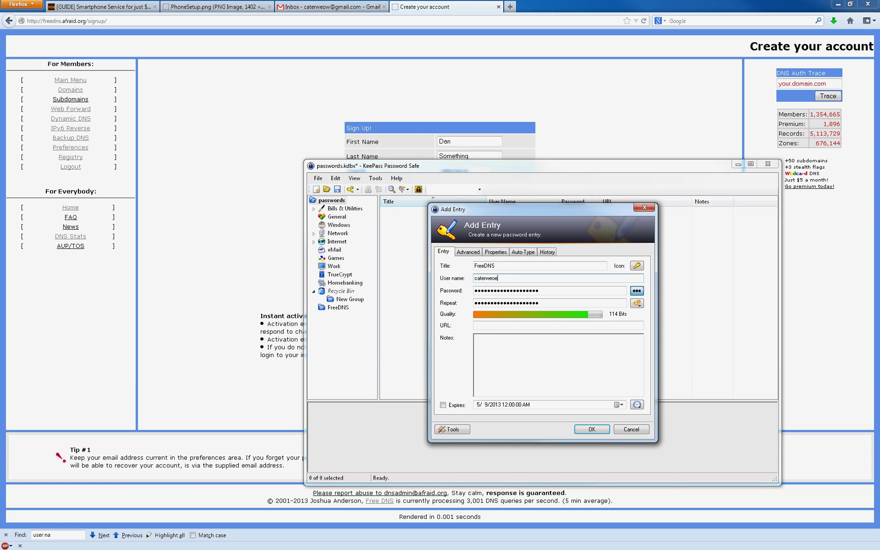
Paste the FreeDNS address as the entry's URL and save the entry.
left_click(545, 291)
left_click(526, 325)
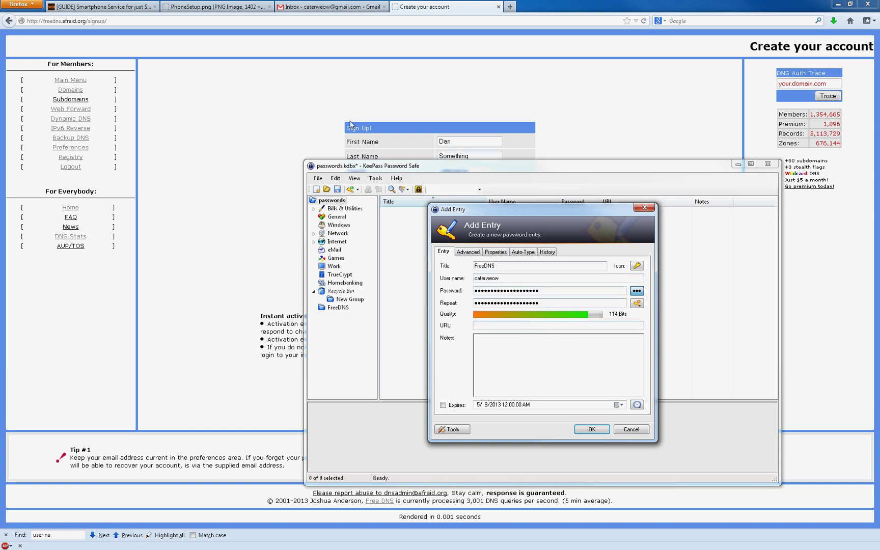
left_click(165, 23)
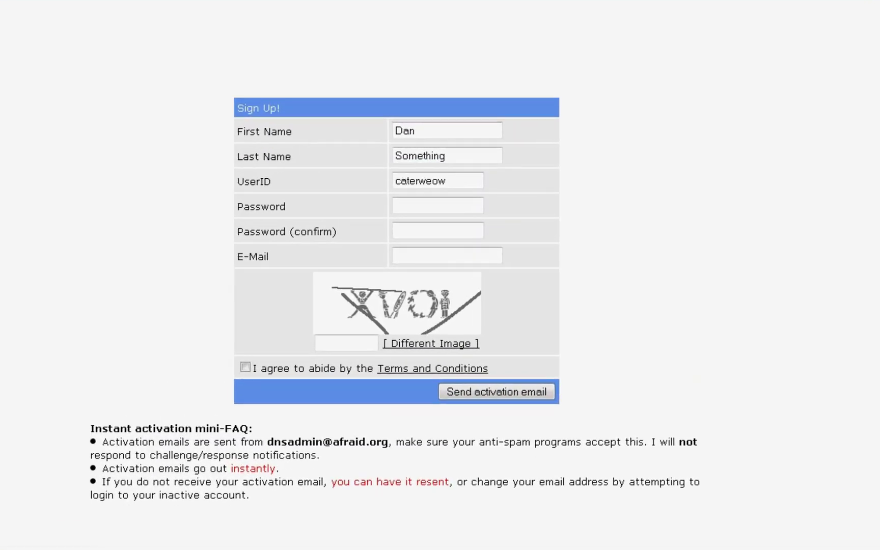
key("alt+Tab")
key("ctrl+v")
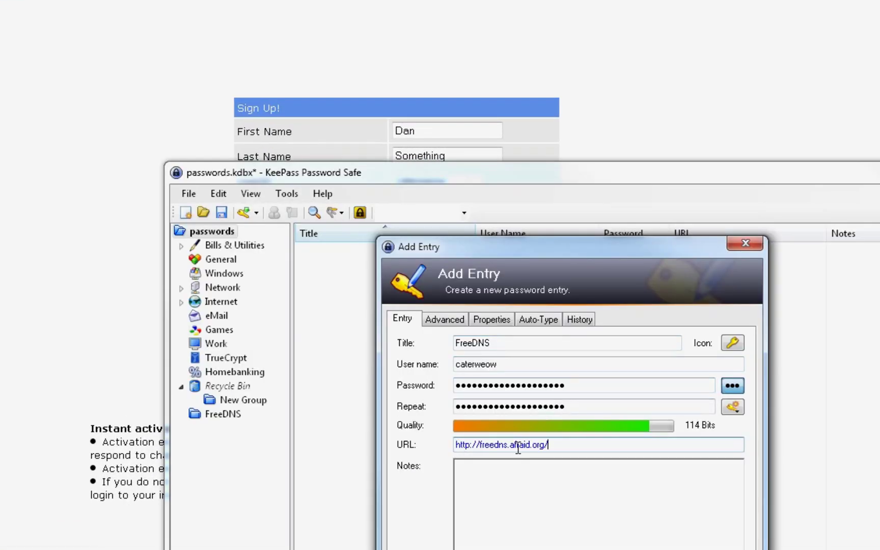
key("Return")
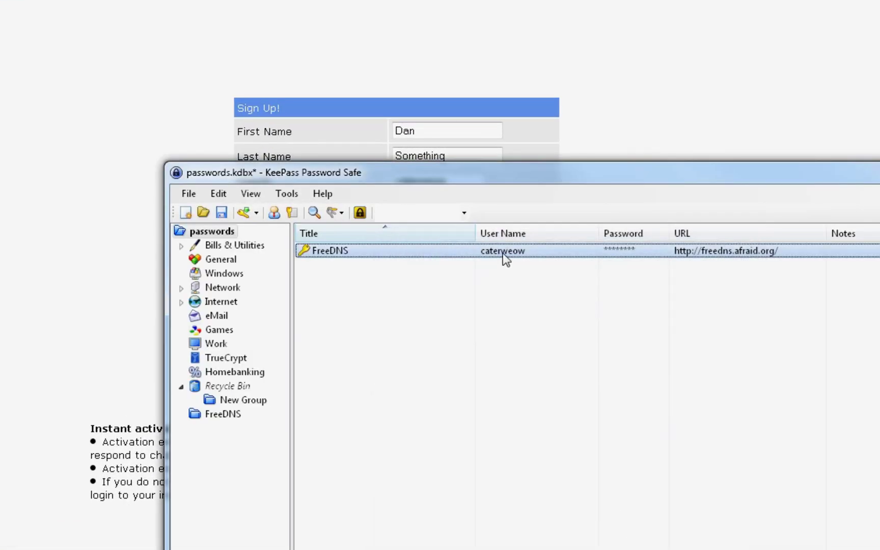
Paste the entry's generated password into both signup password fields.
key("ctrl+c")
left_click(424, 211)
key("ctrl+v")
left_click(461, 233)
key("ctrl+v")
Enter the e-mail address and security code, agree to the terms, and submit.
left_click(444, 255)
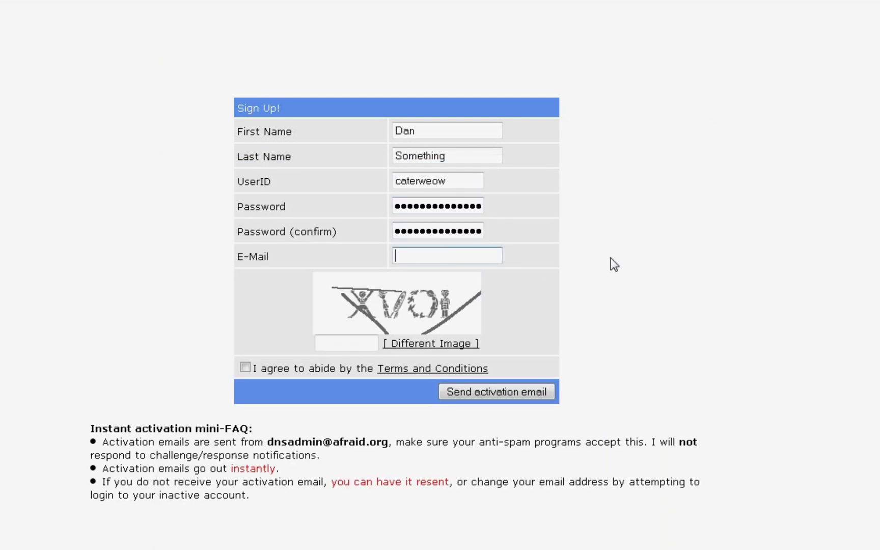
key("Tab")
type("xv")
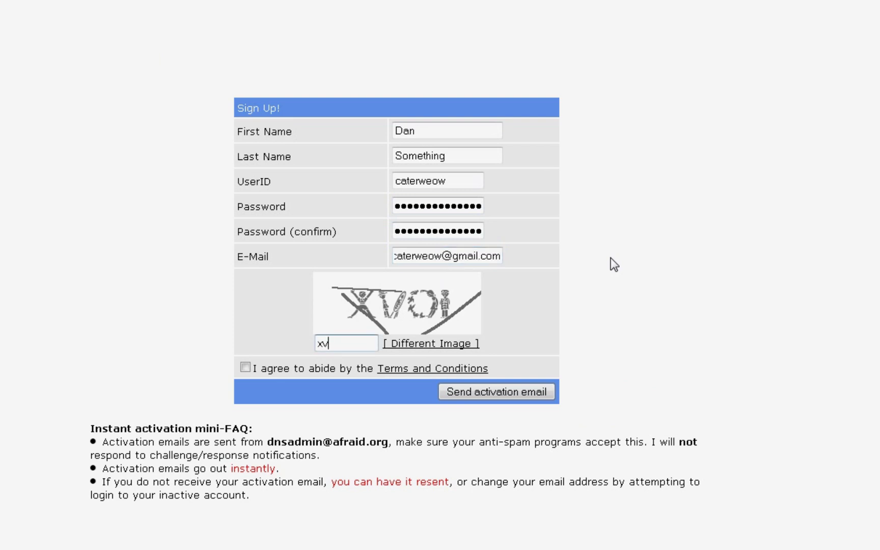
type("ol")
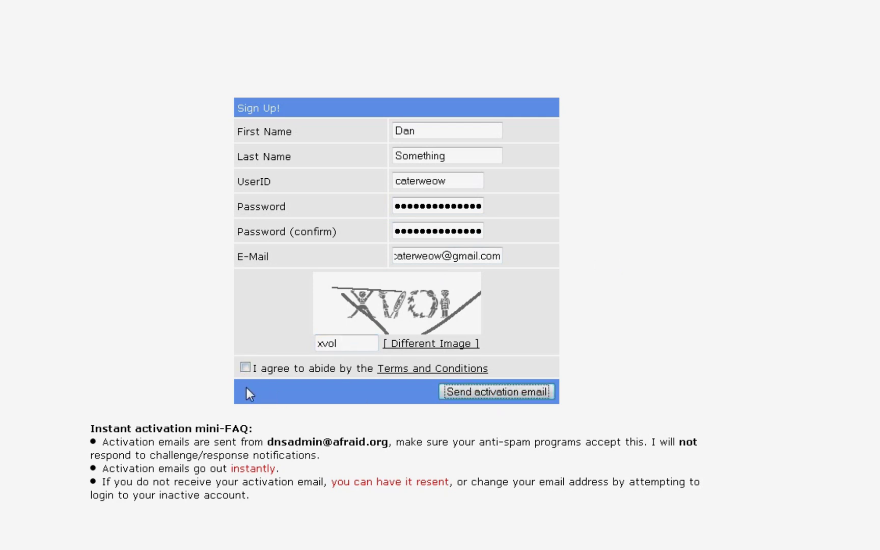
left_click(245, 368)
left_click(491, 399)
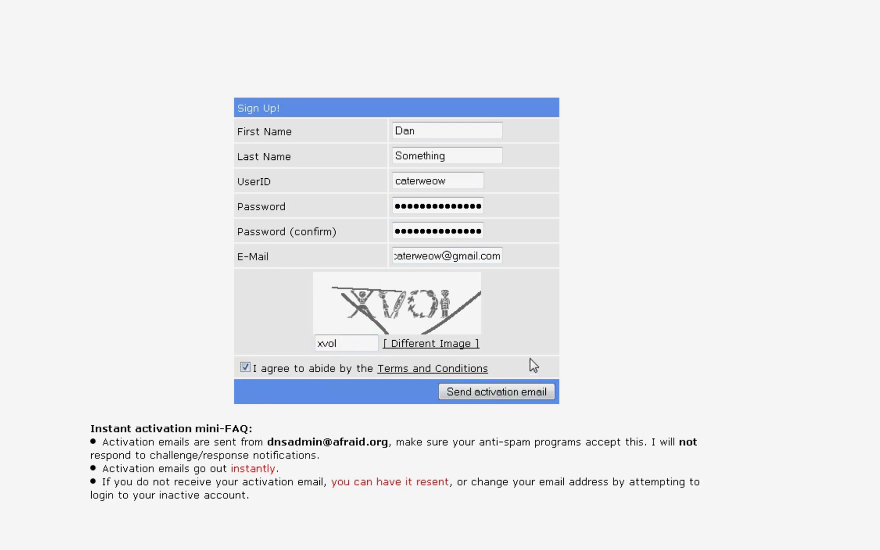
Enter the new security code and resend the activation email.
left_click(337, 335)
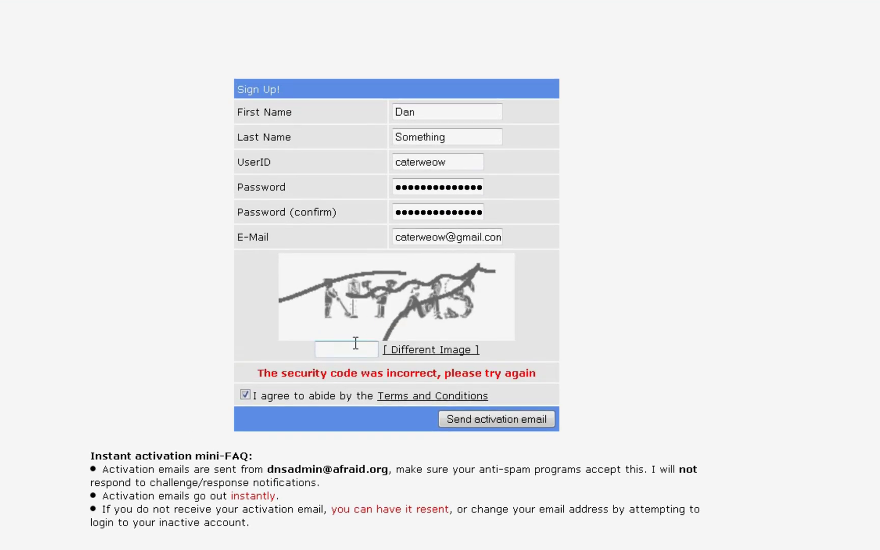
left_click(357, 350)
type("nyms")
left_click(471, 420)
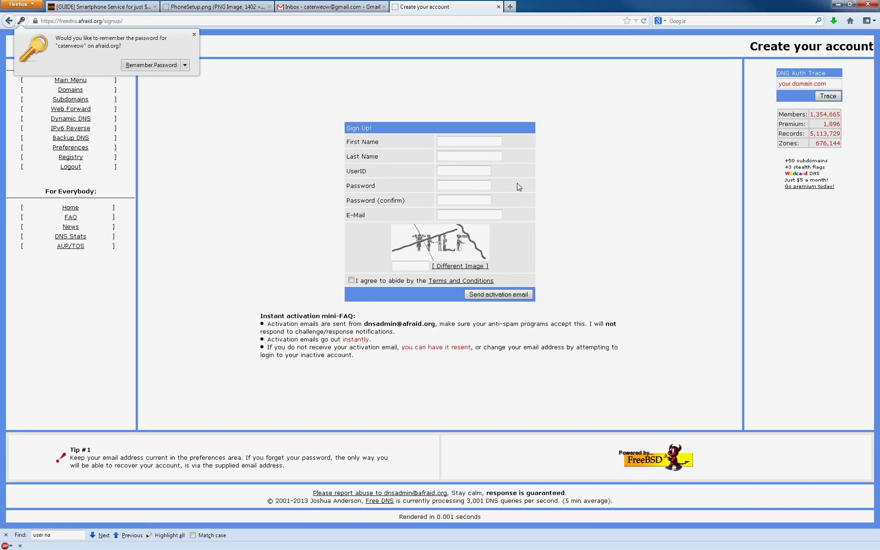
Dismiss the password prompt, then start a new subdomain named 'freepbx'.
left_click(194, 34)
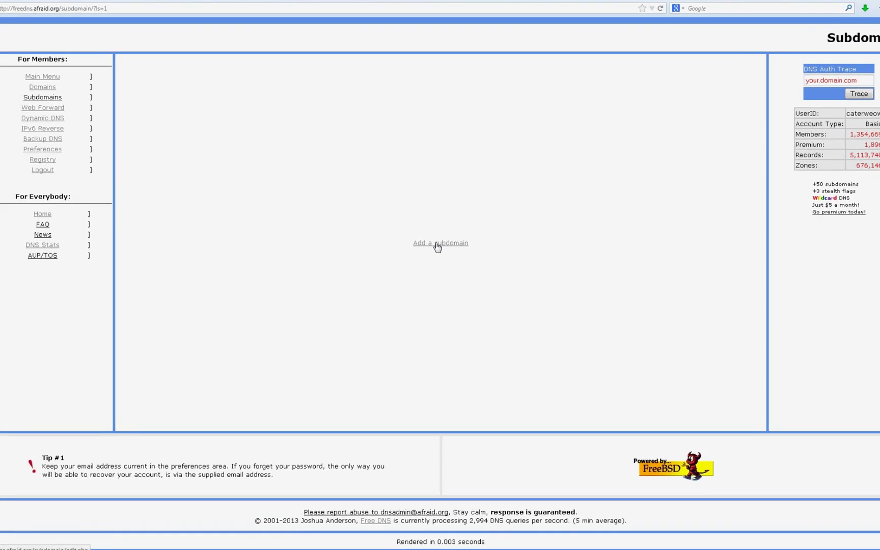
left_click(437, 244)
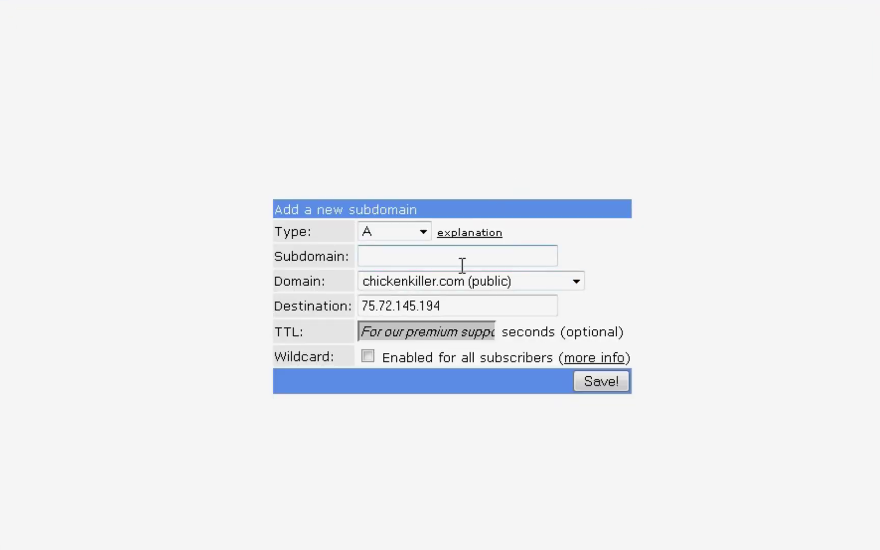
left_click_drag(486, 301, 281, 301)
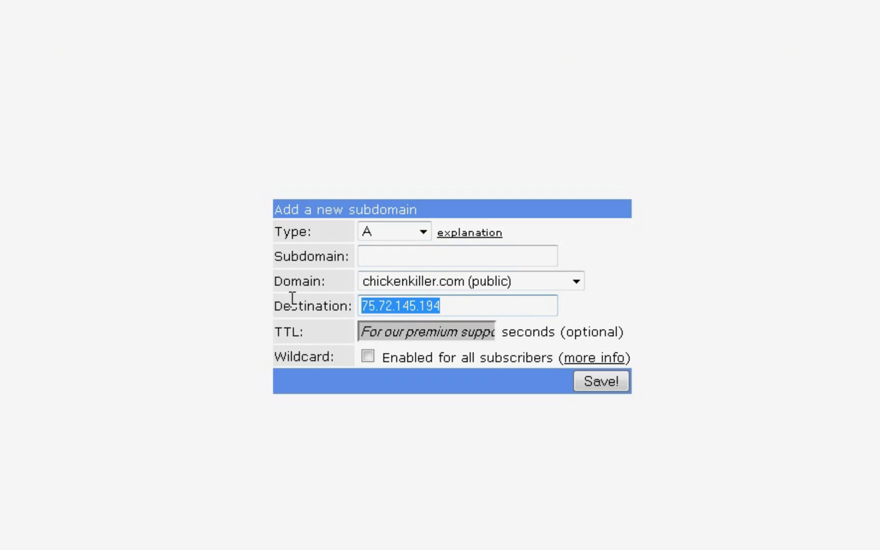
left_click(404, 257)
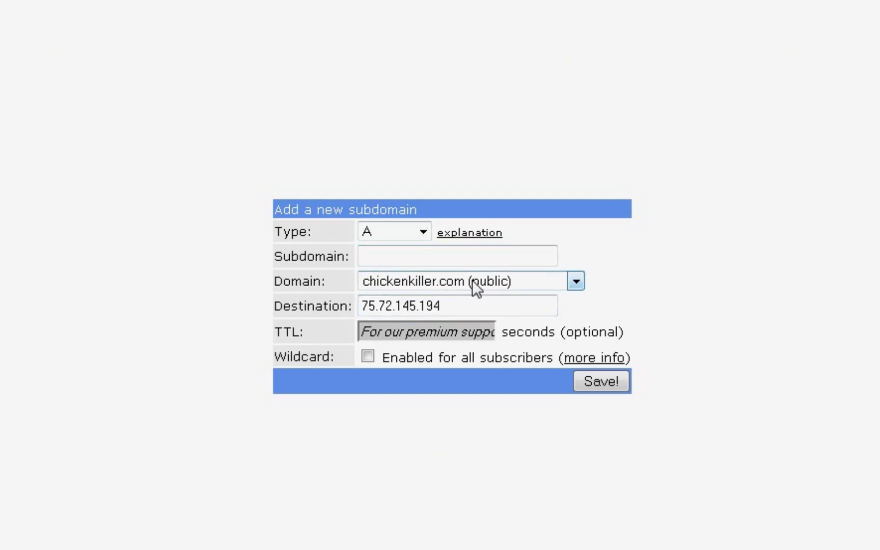
type("freepbx")
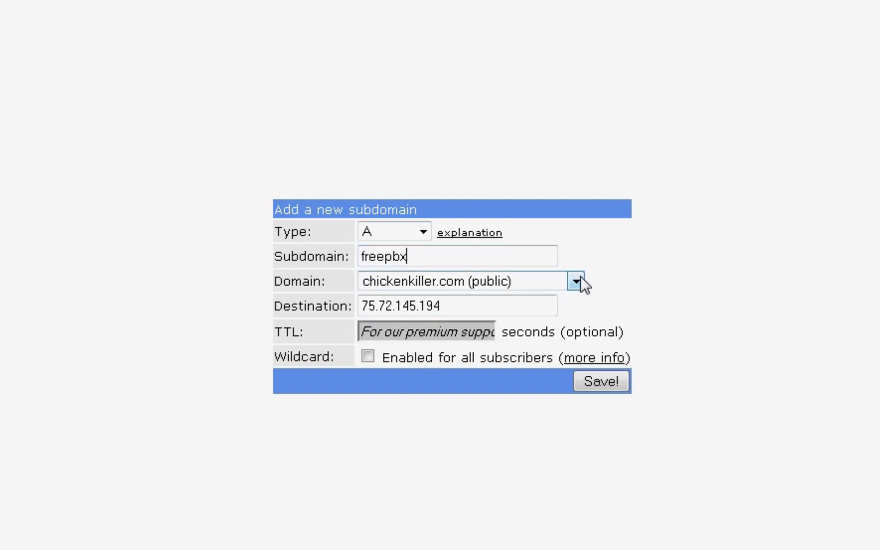
Choose mooo.com as the domain, keeping destination 75.72.145.194.
left_click(576, 281)
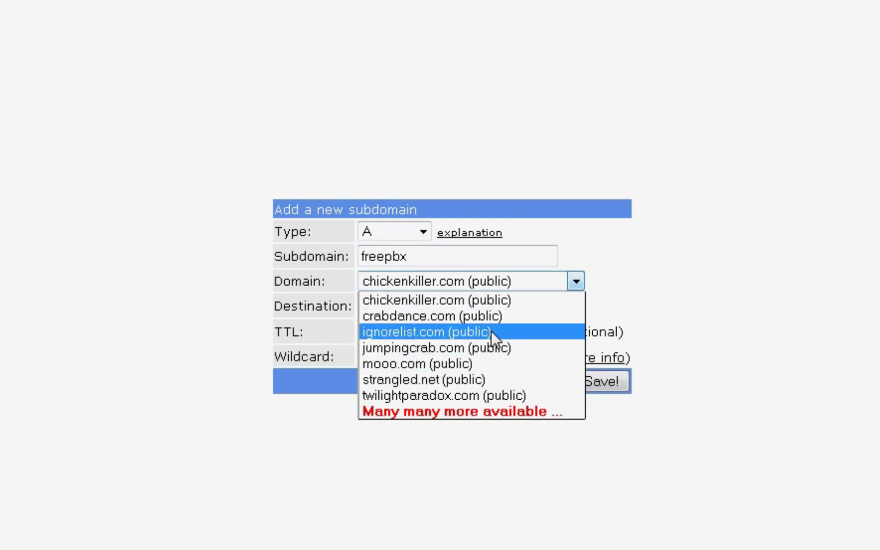
left_click(498, 362)
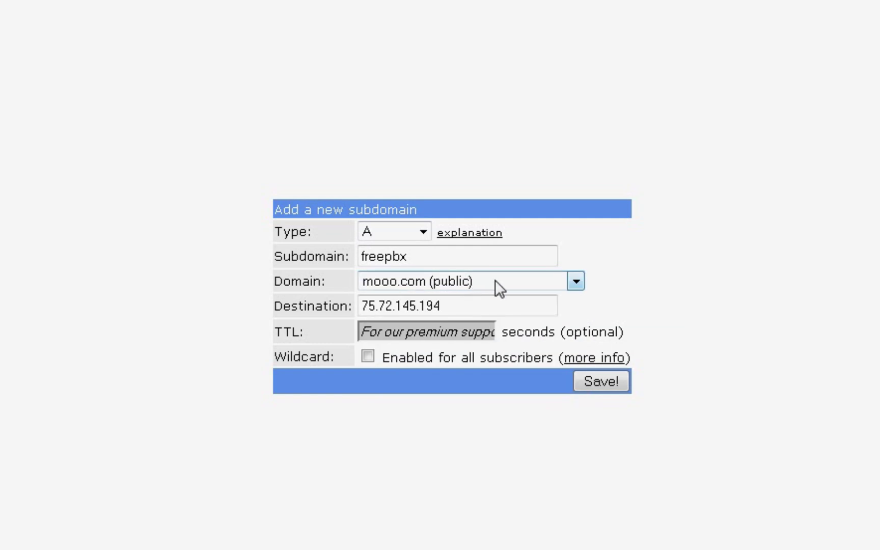
left_click(427, 257)
left_click(504, 304)
Clear the subdomain name so it is left blank.
left_click_drag(436, 257, 309, 257)
key("BackSpace")
type("dev")
key("BackSpace")
key("BackSpace")
key("BackSpace")
type("banana")
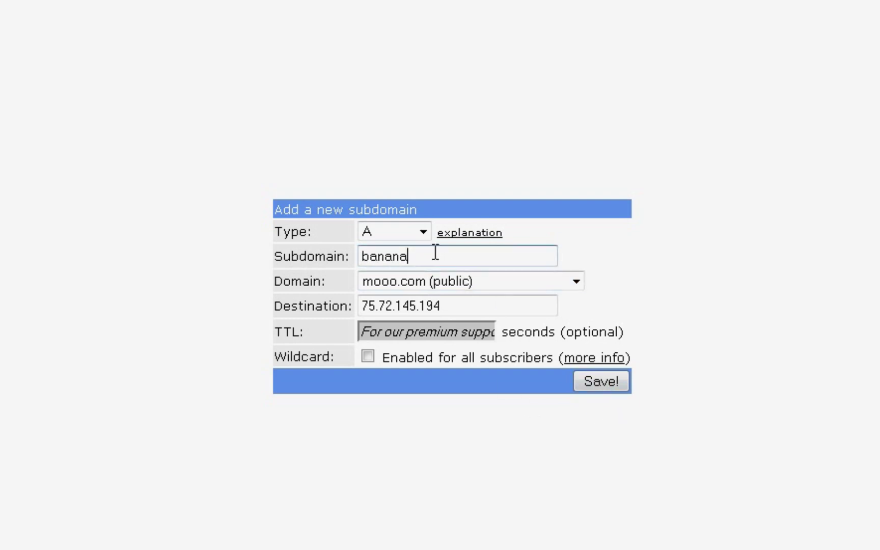
double_click(424, 254)
key("BackSpace")
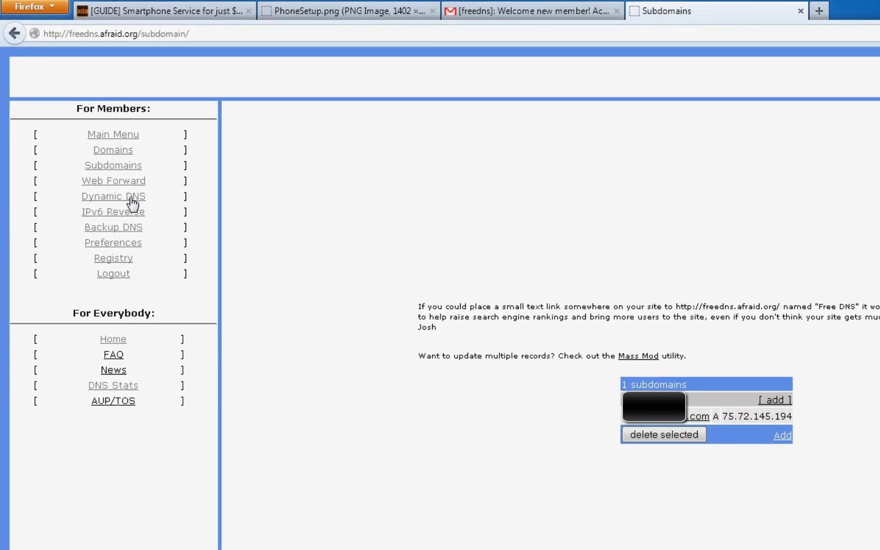
Open the Dynamic DNS page and the record's Direct URL update link.
left_click(131, 199)
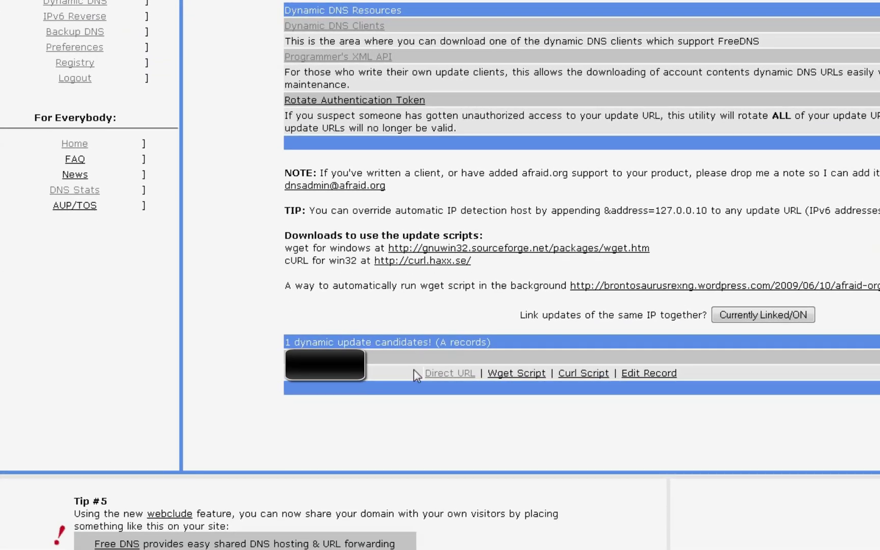
left_click(448, 373)
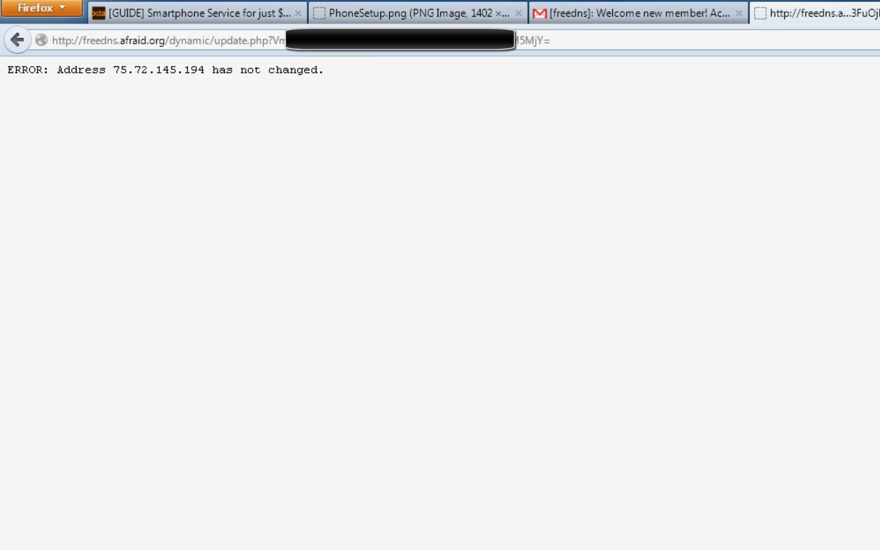
left_click(278, 40)
left_click(278, 39)
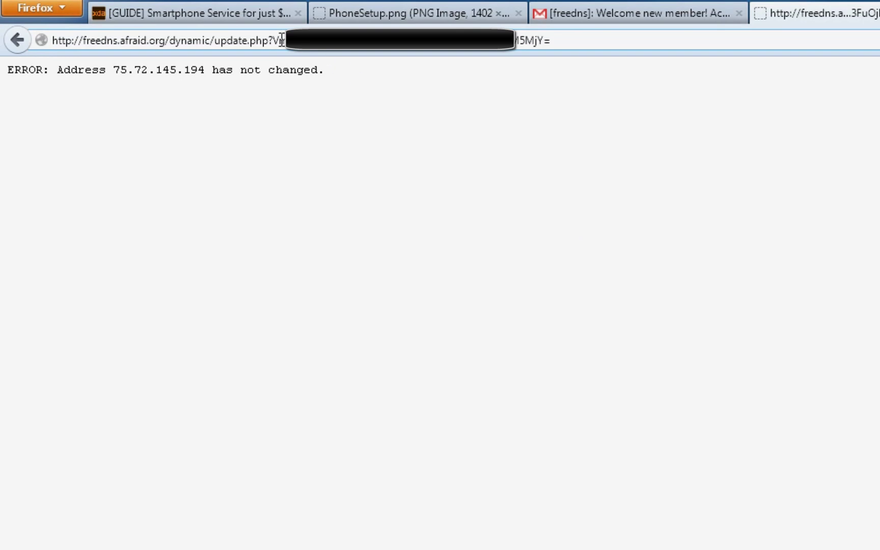
Select the update token after the '?' in the address bar and copy it.
left_click_drag(273, 40, 691, 42)
left_click(579, 42)
left_click_drag(274, 40, 579, 40)
left_click_drag(281, 41, 568, 39)
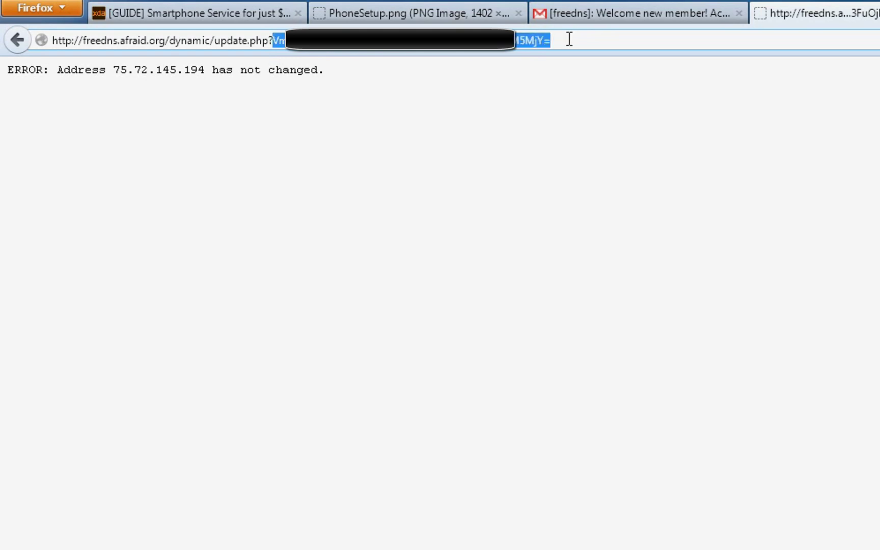
right_click(517, 41)
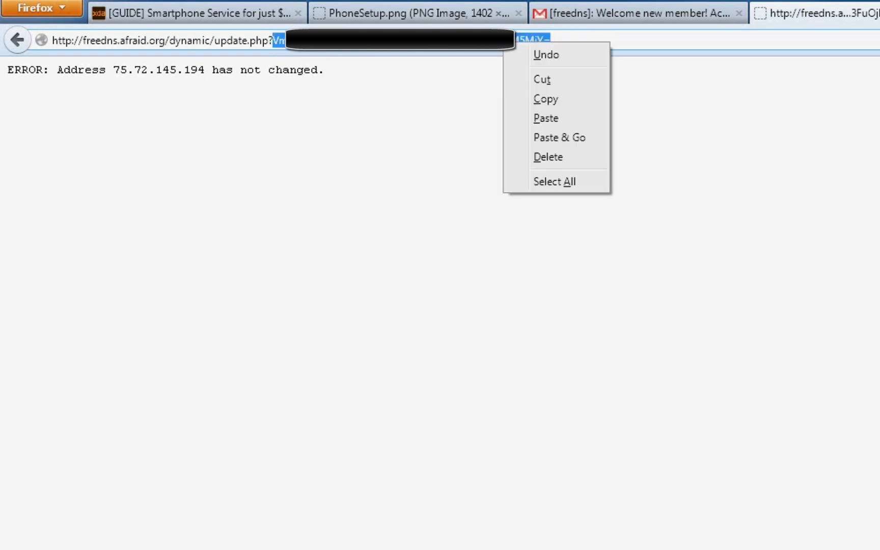
left_click(543, 131)
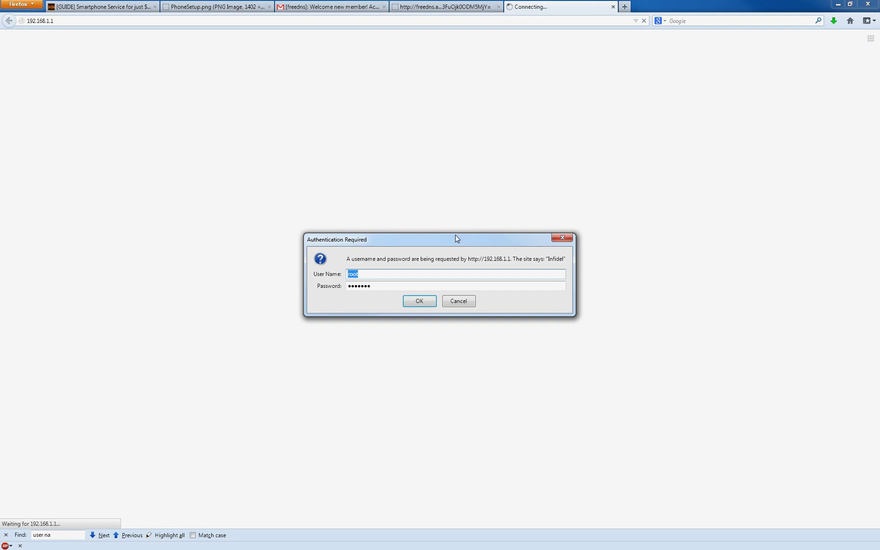
Log in to the Tomato router at 192.168.1.1 with its admin credentials.
left_click(420, 301)
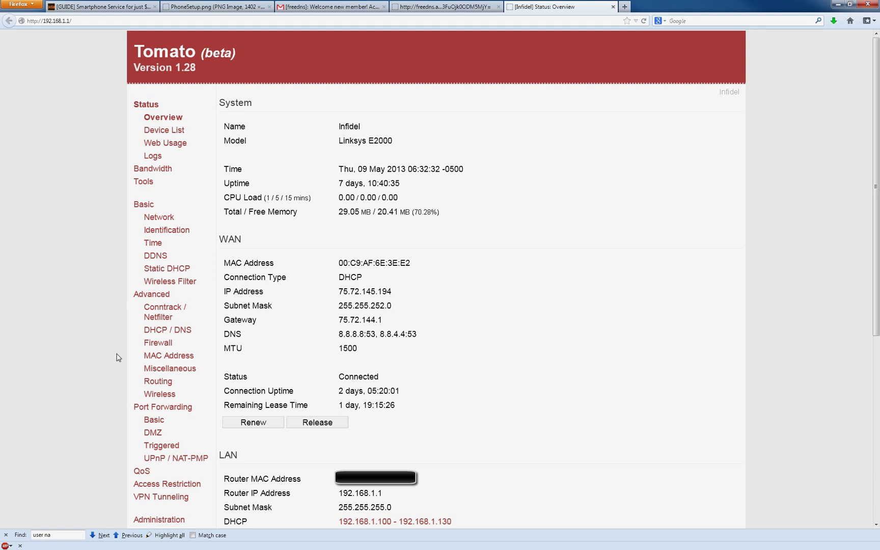
Set Dynamic DNS 2 to FreeDNS (afraid.org), paste the update token, and save.
left_click(155, 255)
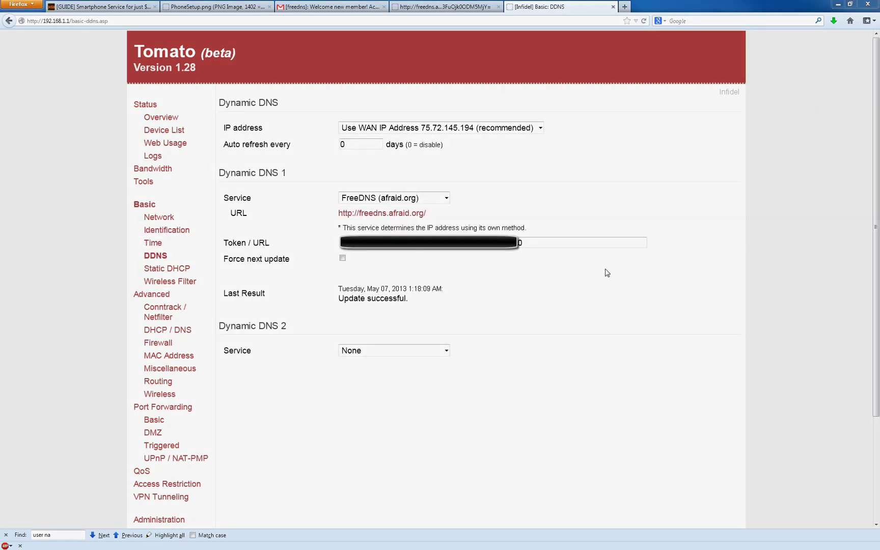
left_click(426, 355)
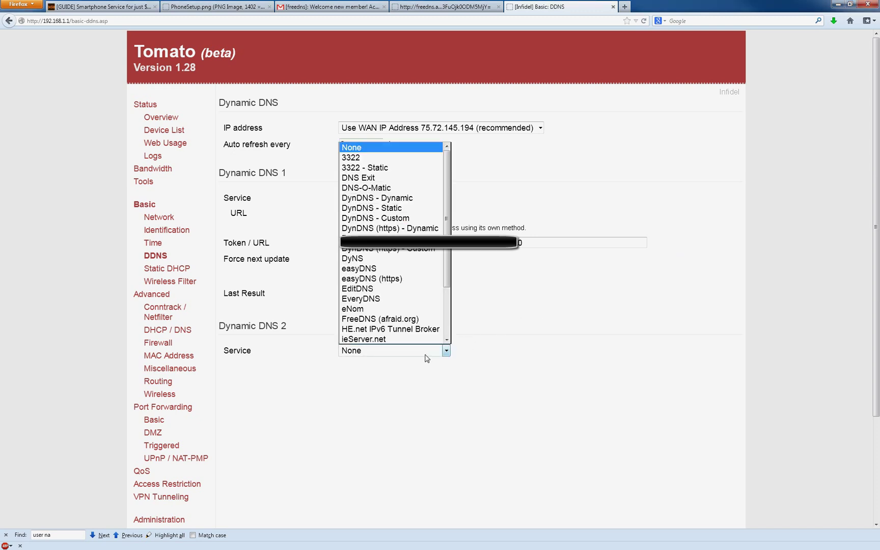
scroll(448, 276, "down", 1)
scroll(448, 275, "down", 2)
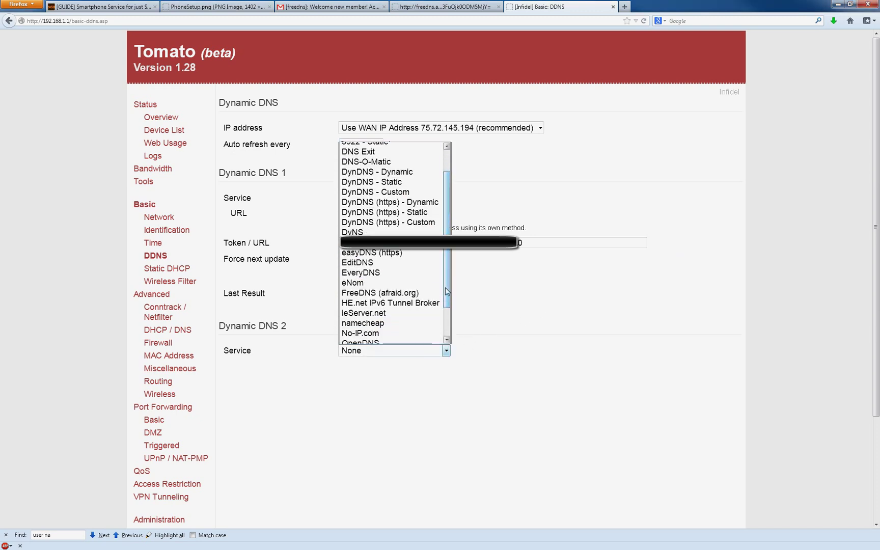
left_click(407, 299)
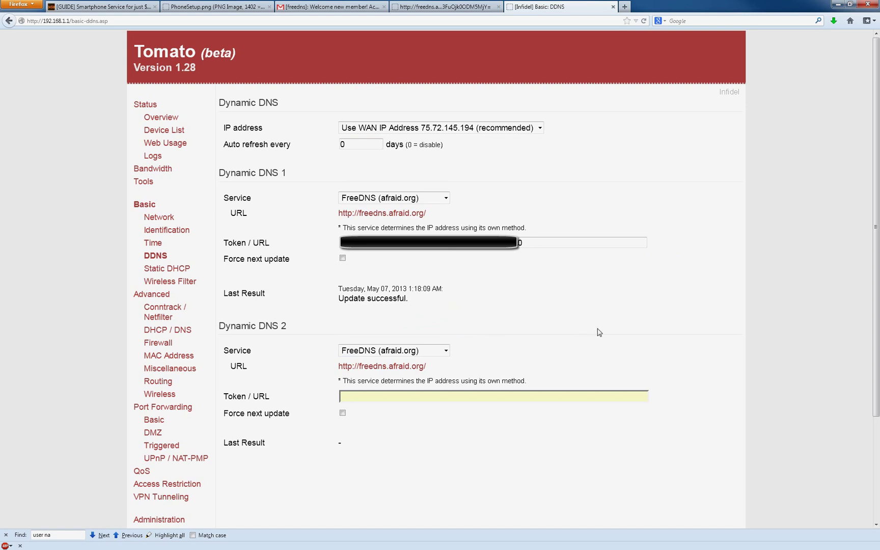
left_click(562, 395)
key("ctrl+v")
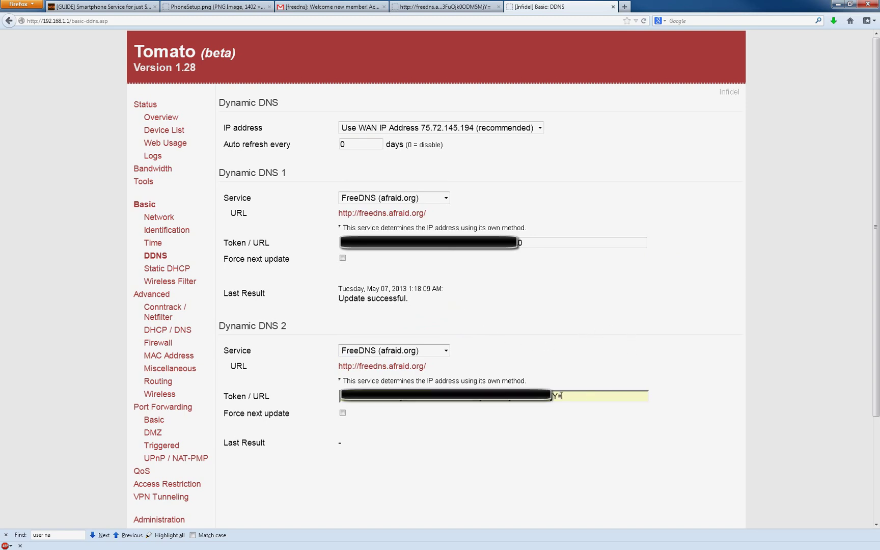
left_click(723, 256)
scroll(722, 257, "down", 3)
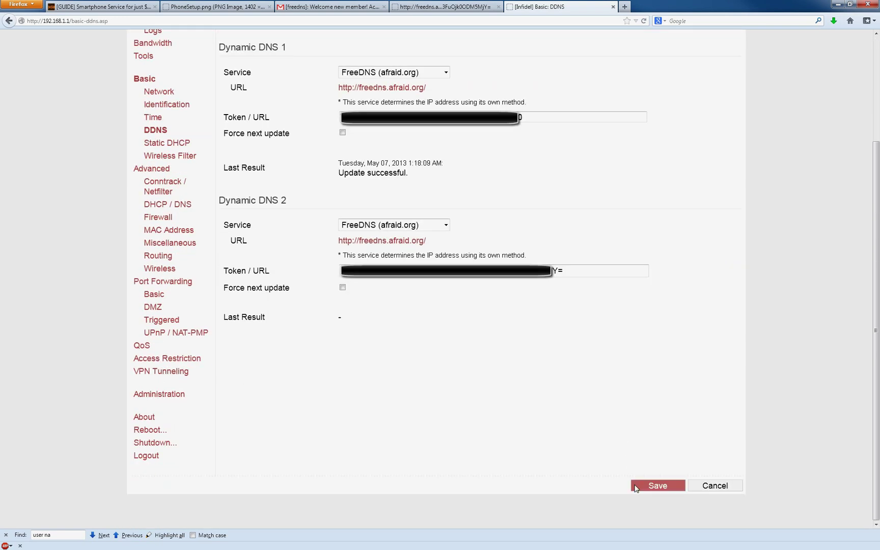
left_click(660, 485)
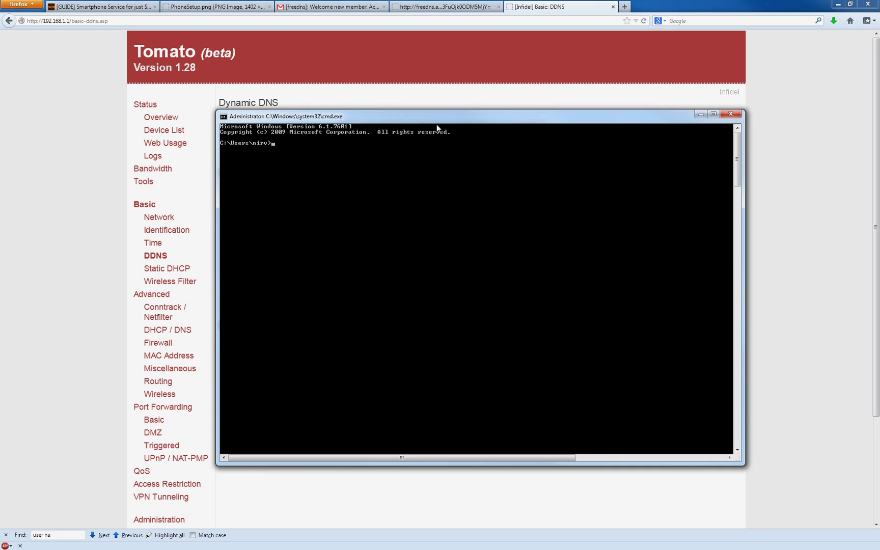
Run 'ping pbx.mooo.com' in the command prompt.
left_click_drag(443, 119, 464, 119)
type("ping")
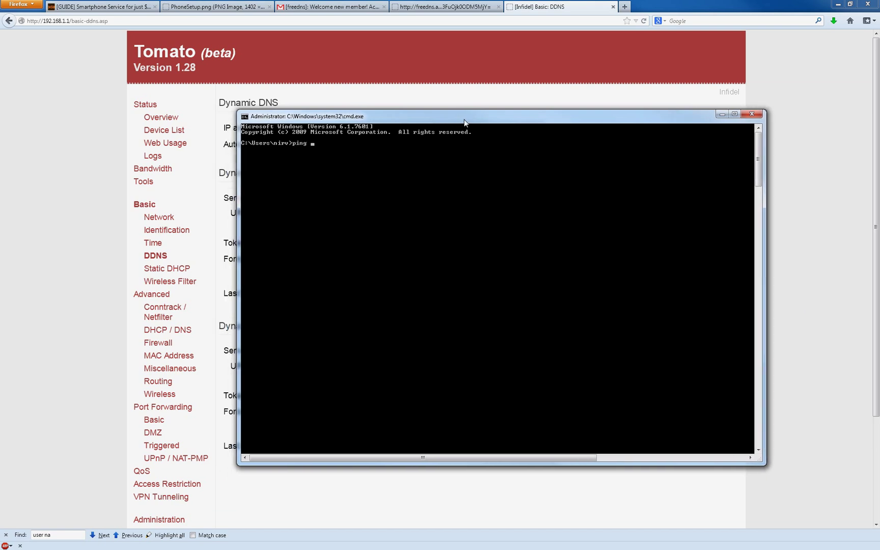
type(" pbx.mooo.com")
key("Return")
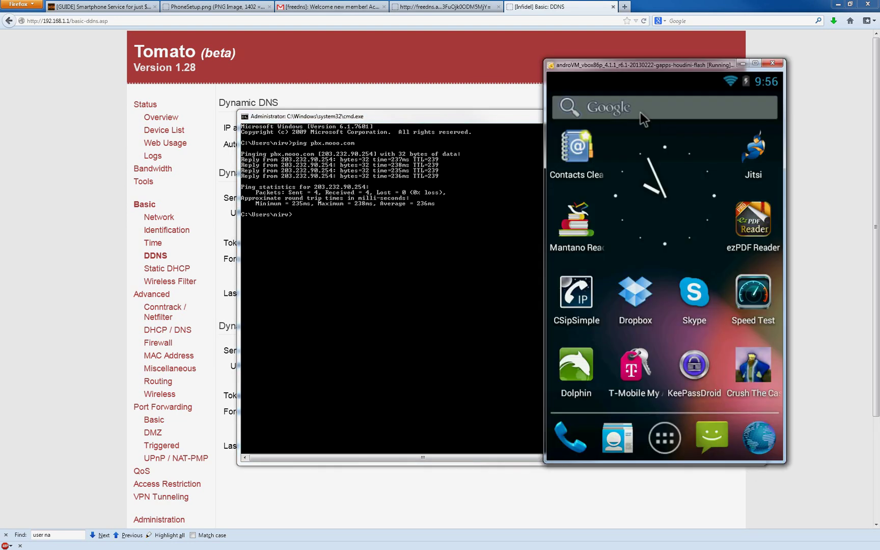
Launch CSipSimple in the androVM window and open its Accounts screen.
left_click(576, 294)
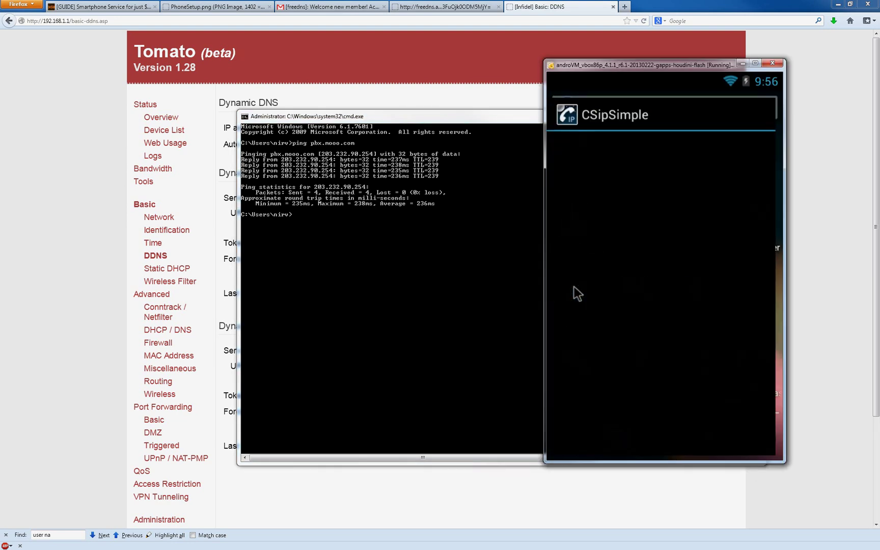
left_click(567, 442)
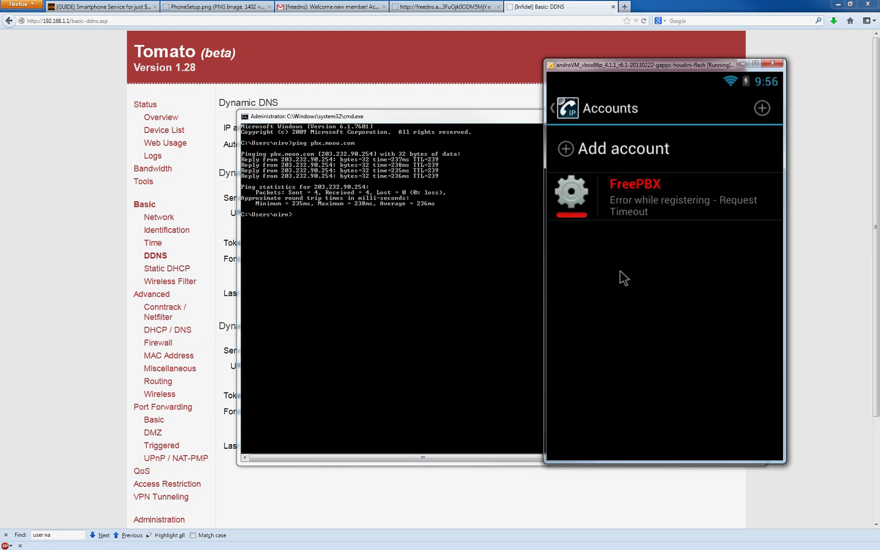